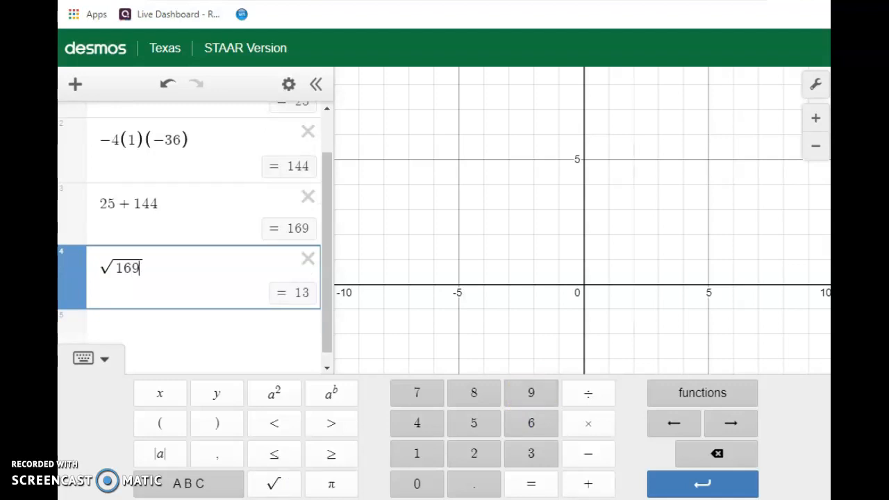
# Switch to the whiteboard flipchart, look up 169 in the 20x20 multiplication table, and return to the quadratic formula notes.
pyautogui.hotkey('alt', 'Tab')
pyautogui.click(772, 115)
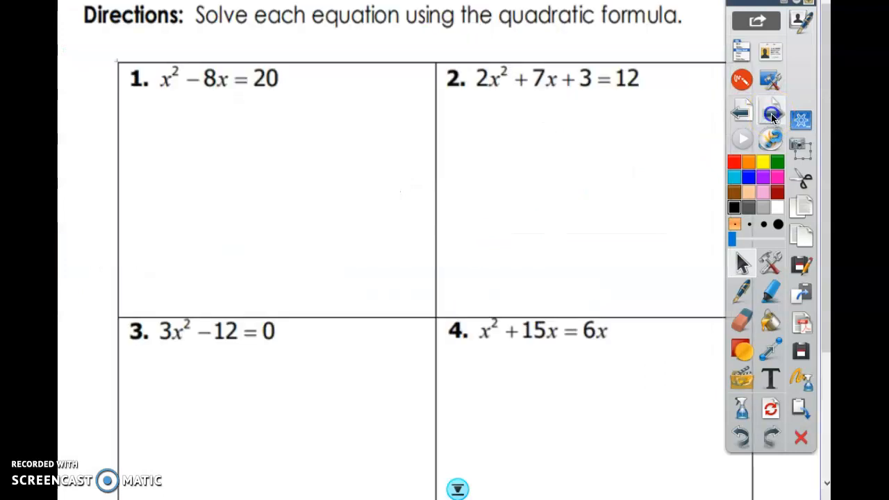
pyautogui.click(771, 115)
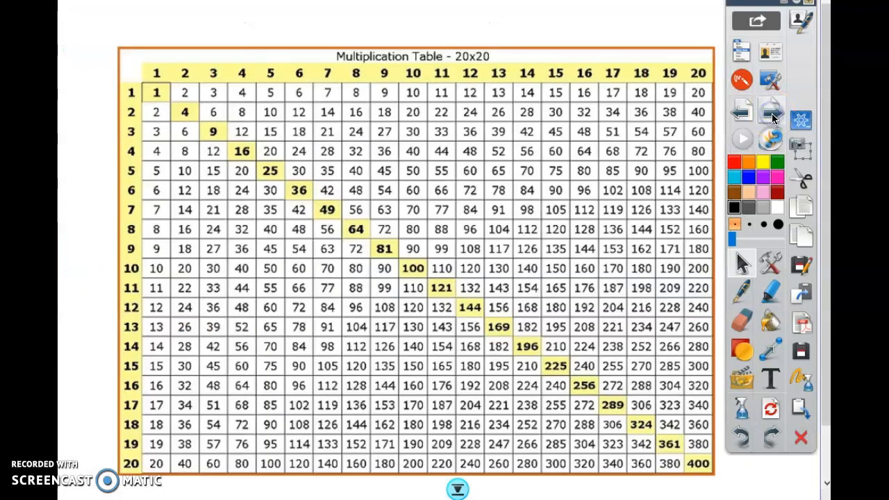
pyautogui.click(500, 332)
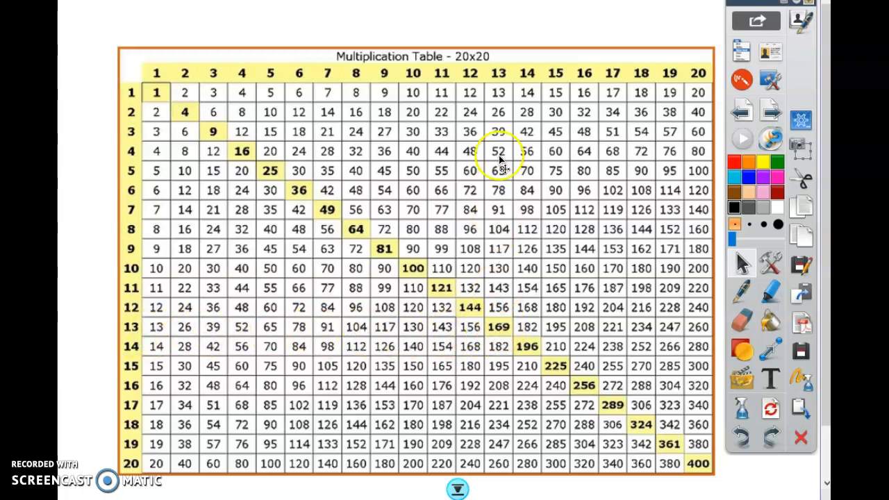
pyautogui.click(744, 114)
pyautogui.click(745, 114)
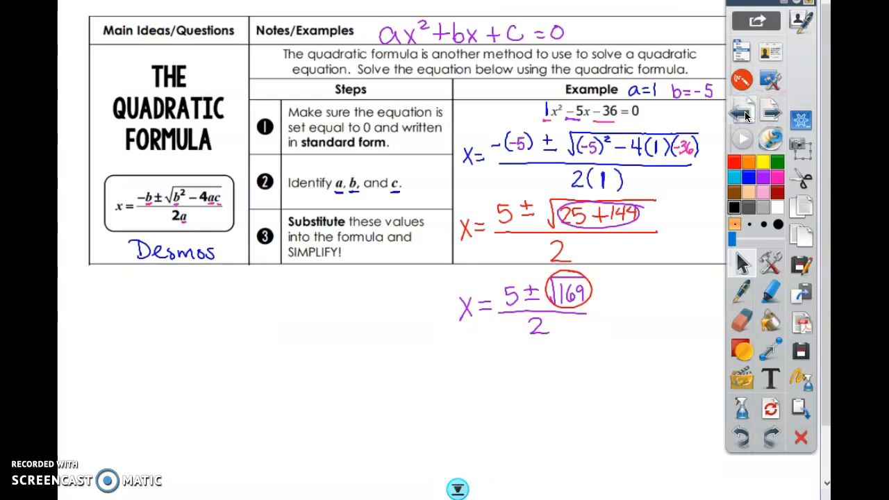
# Handwrite x = (5 ± 13)/2 in red with the pen beneath the √169 line of the example.
pyautogui.click(742, 291)
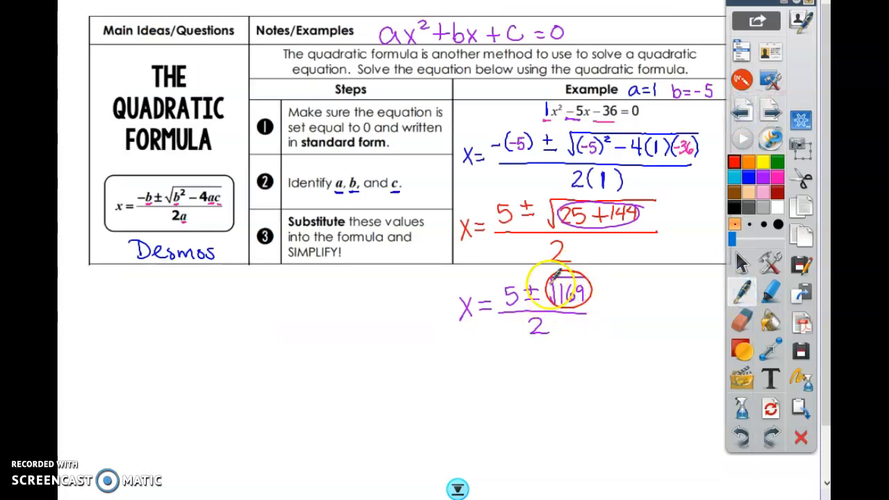
pyautogui.moveTo(459, 370)
pyautogui.mouseDown()
pyautogui.moveTo(472, 393)
pyautogui.moveTo(459, 394)
pyautogui.moveTo(492, 377)
pyautogui.mouseUp()
pyautogui.moveTo(478, 386); pyautogui.dragTo(501, 375)
pyautogui.moveTo(504, 358); pyautogui.dragTo(537, 360)
pyautogui.moveTo(530, 353)
pyautogui.mouseDown()
pyautogui.moveTo(529, 368)
pyautogui.moveTo(557, 371)
pyautogui.mouseUp()
pyautogui.moveTo(497, 383)
pyautogui.mouseDown()
pyautogui.moveTo(569, 380)
pyautogui.moveTo(537, 407)
pyautogui.mouseUp()
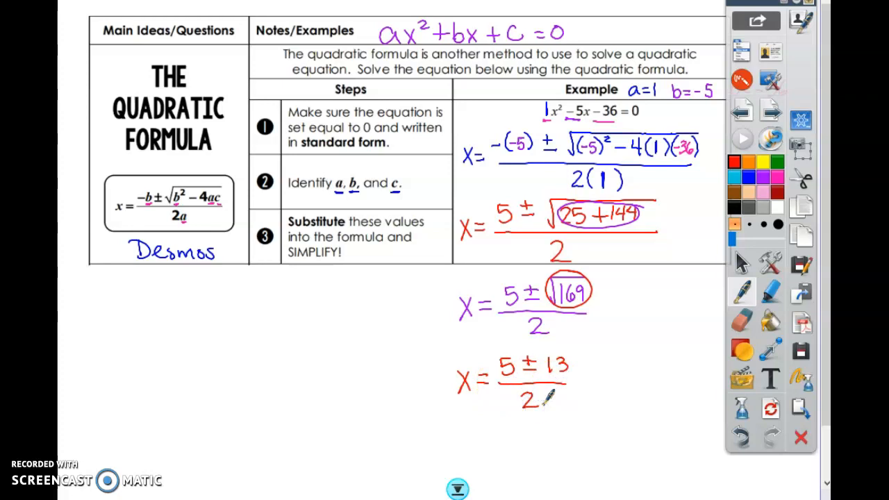
pyautogui.click(742, 263)
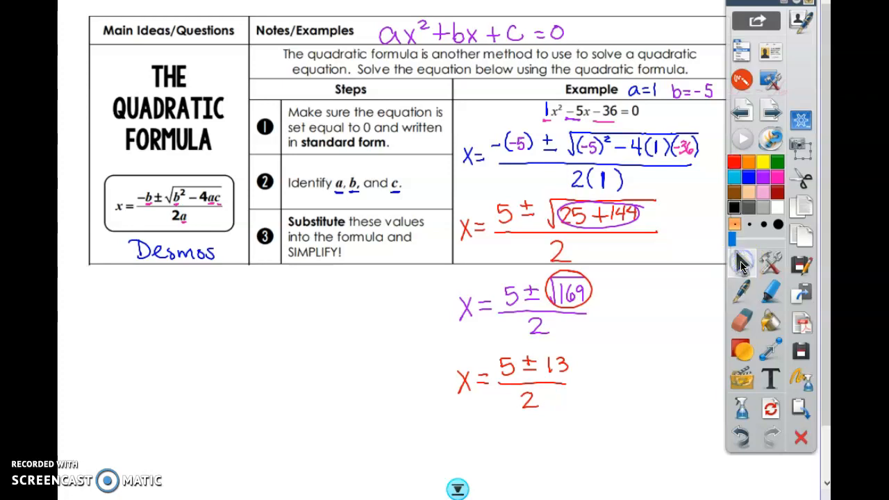
# Draw two branches below x = (5 ± 13)/2 and handwrite x = (5 + 13)/2 under the left branch.
pyautogui.click(458, 489)
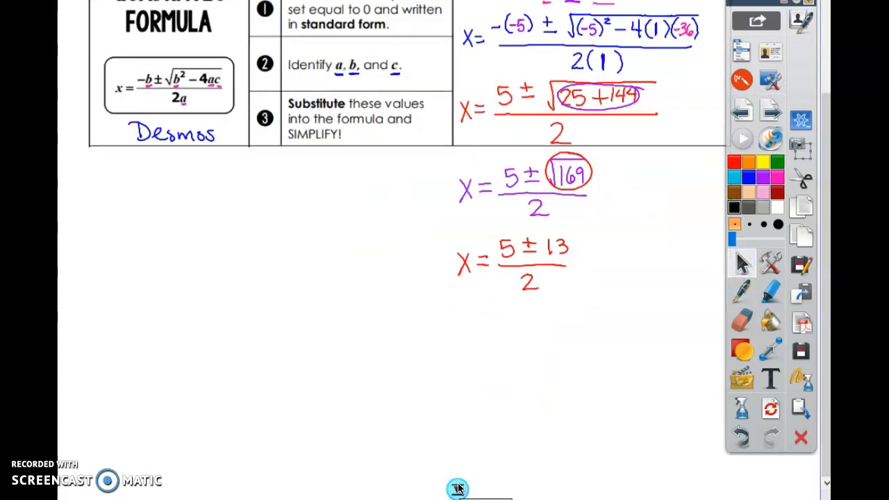
pyautogui.click(742, 290)
pyautogui.moveTo(507, 306)
pyautogui.mouseDown()
pyautogui.moveTo(424, 357)
pyautogui.moveTo(571, 340)
pyautogui.moveTo(589, 352)
pyautogui.mouseUp()
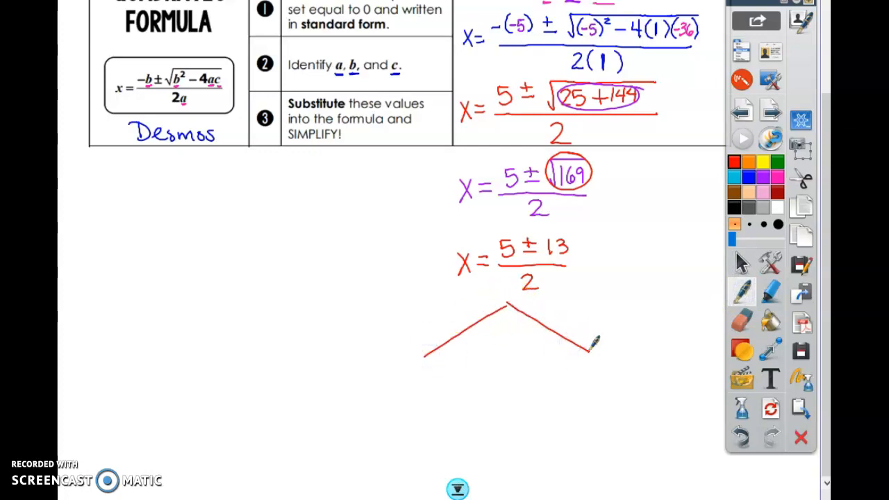
pyautogui.moveTo(345, 385)
pyautogui.mouseDown()
pyautogui.moveTo(356, 409)
pyautogui.moveTo(345, 408)
pyautogui.moveTo(376, 404)
pyautogui.mouseUp()
pyautogui.moveTo(391, 371)
pyautogui.mouseDown()
pyautogui.moveTo(392, 386)
pyautogui.moveTo(403, 371)
pyautogui.moveTo(417, 378)
pyautogui.mouseUp()
pyautogui.moveTo(411, 373); pyautogui.dragTo(411, 384)
pyautogui.moveTo(425, 373); pyautogui.dragTo(436, 386)
pyautogui.moveTo(387, 390); pyautogui.dragTo(438, 391)
pyautogui.moveTo(407, 403); pyautogui.dragTo(419, 412)
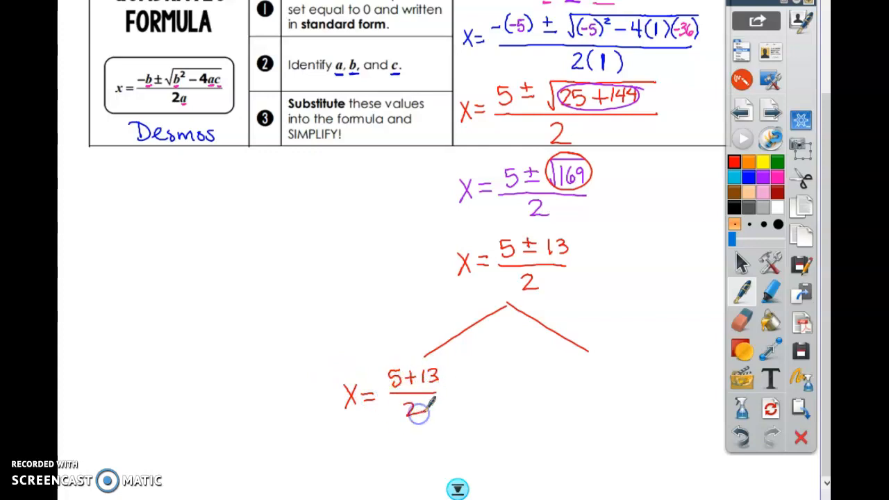
# Handwrite x = (5 − 13)/2 in red under the right branch.
pyautogui.moveTo(560, 382)
pyautogui.mouseDown()
pyautogui.moveTo(573, 399)
pyautogui.moveTo(560, 399)
pyautogui.moveTo(595, 390)
pyautogui.mouseUp()
pyautogui.moveTo(581, 396)
pyautogui.mouseDown()
pyautogui.moveTo(595, 396)
pyautogui.moveTo(616, 369)
pyautogui.moveTo(647, 386)
pyautogui.mouseUp()
pyautogui.moveTo(652, 369)
pyautogui.mouseDown()
pyautogui.moveTo(649, 386)
pyautogui.moveTo(661, 399)
pyautogui.mouseUp()
pyautogui.moveTo(628, 406); pyautogui.dragTo(643, 417)
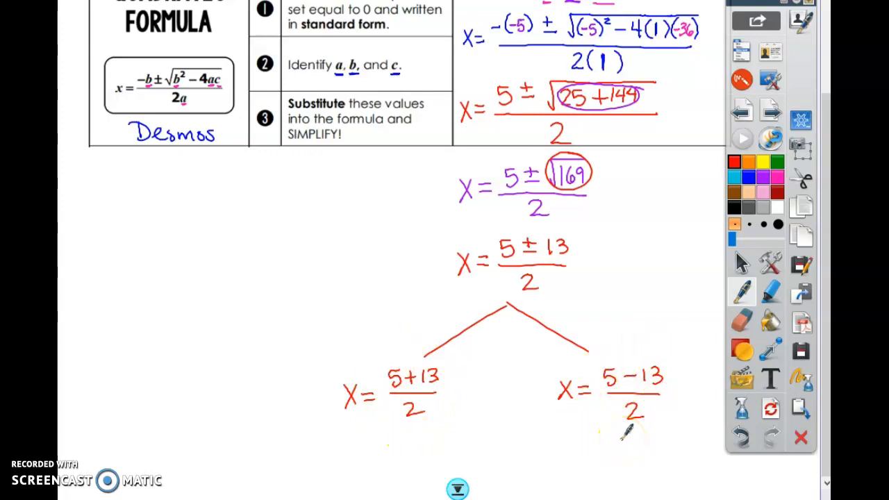
pyautogui.click(741, 264)
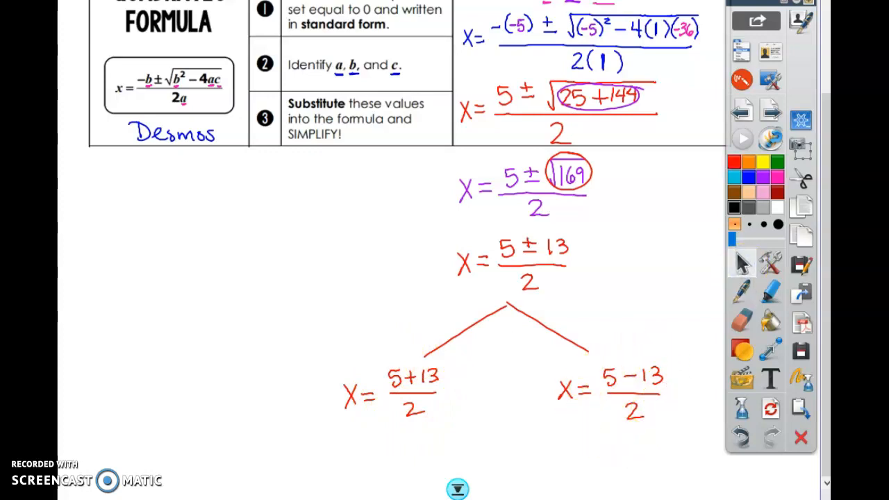
# Switch to Desmos, evaluate (5 + 13)/2 in a new expression, and change its plus sign to minus.
pyautogui.hotkey('alt', 'Tab')
pyautogui.click(180, 320)
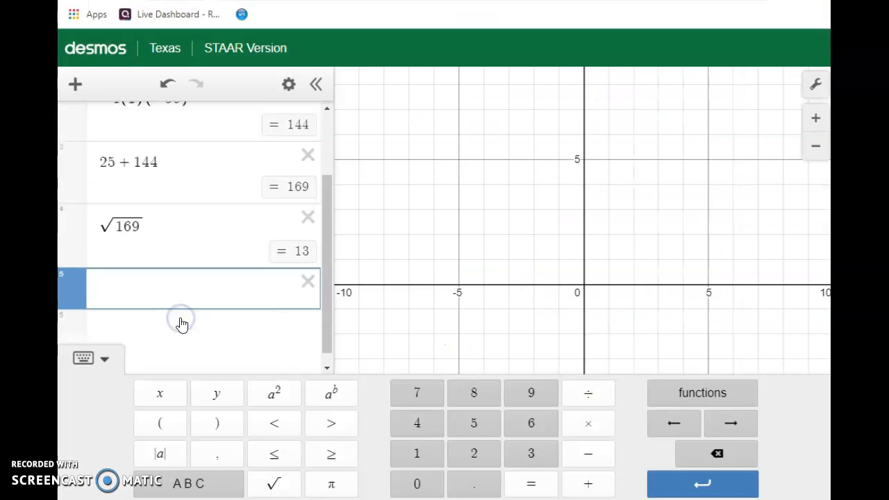
pyautogui.click(473, 423)
pyautogui.click(584, 483)
pyautogui.click(423, 451)
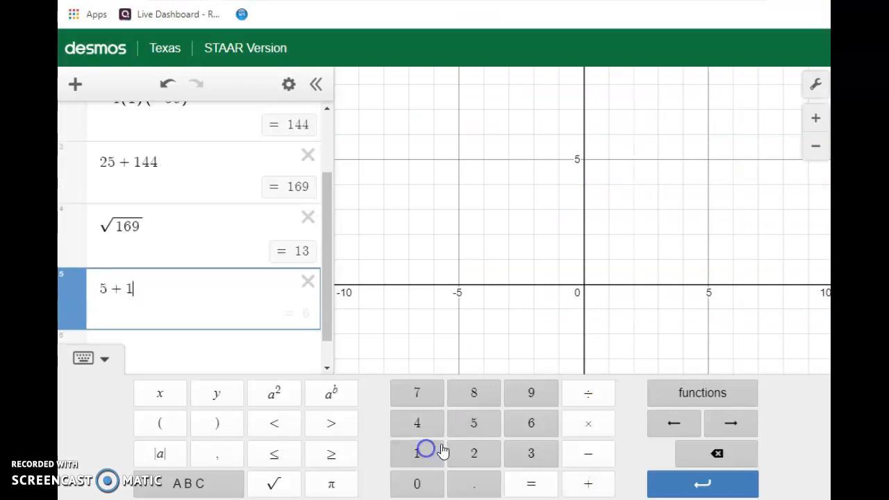
pyautogui.click(532, 455)
pyautogui.moveTo(141, 267); pyautogui.dragTo(99, 269)
pyautogui.click(583, 399)
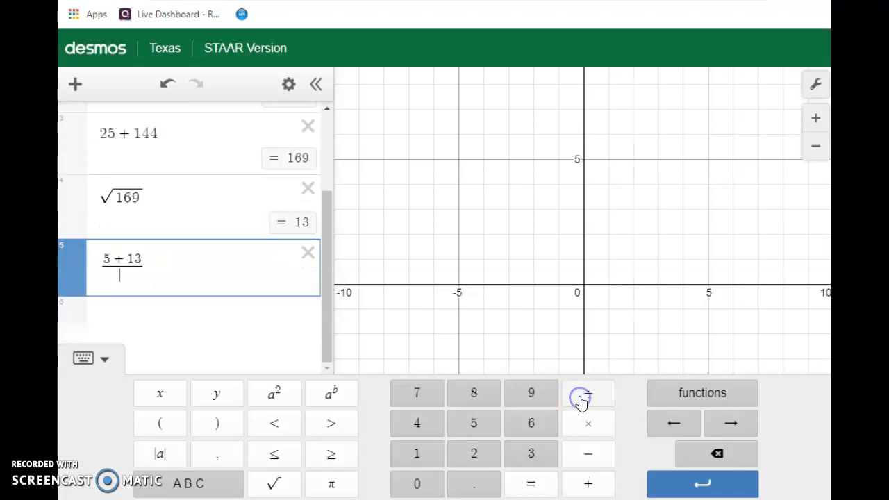
pyautogui.click(474, 453)
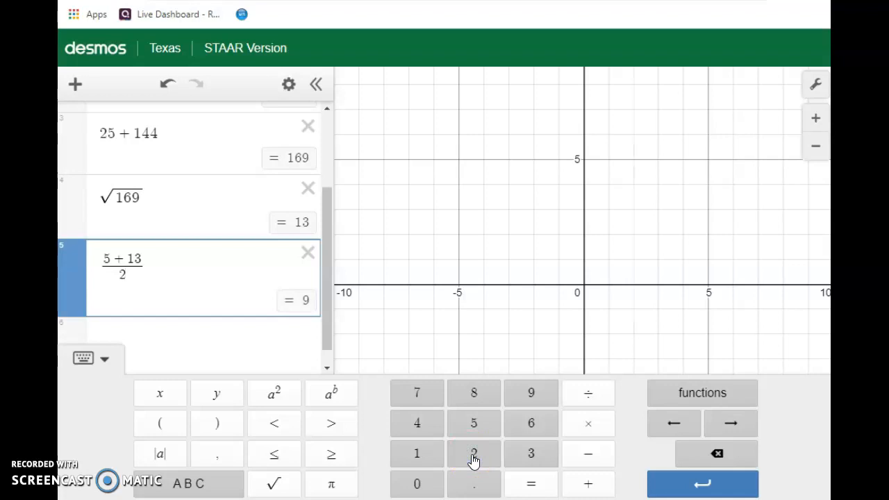
pyautogui.moveTo(125, 259)
pyautogui.mouseDown()
pyautogui.moveTo(107, 258)
pyautogui.moveTo(117, 258)
pyautogui.mouseUp()
pyautogui.click(582, 455)
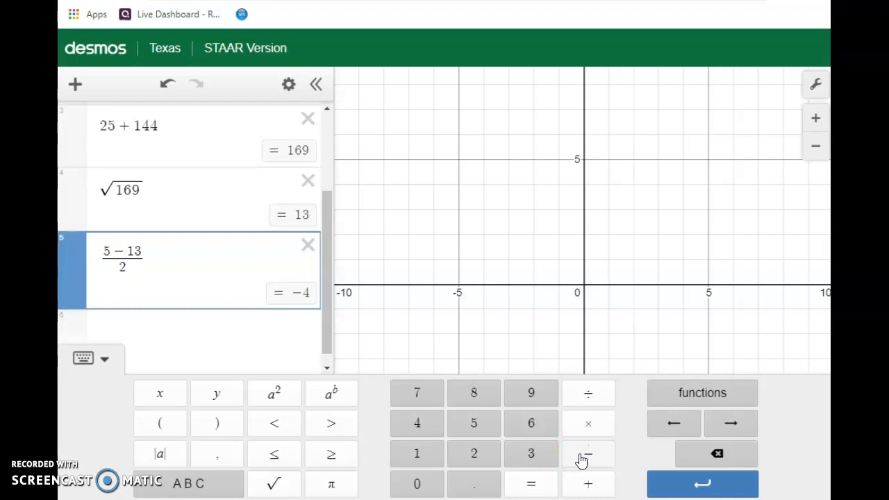
# Switch to the whiteboard and handwrite the solutions x = 9 and x = −4 under their branches, each with a box around it.
pyautogui.hotkey('alt', 'Tab')
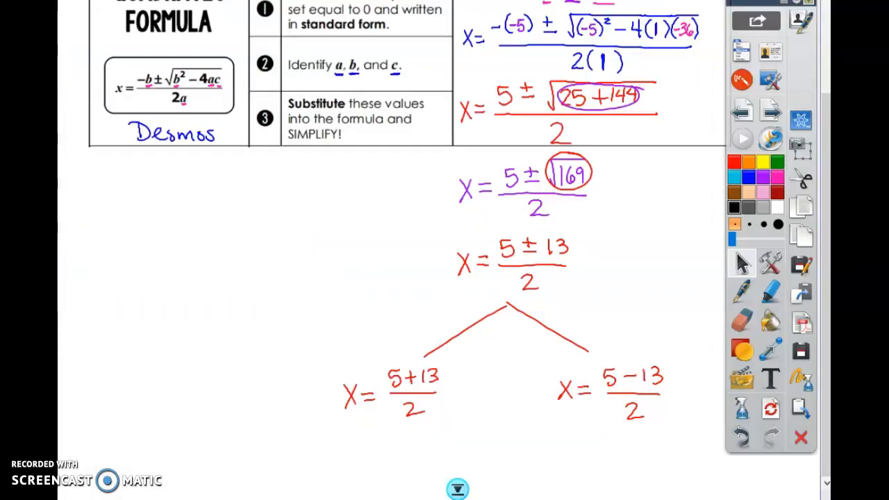
pyautogui.click(743, 290)
pyautogui.moveTo(364, 428)
pyautogui.mouseDown()
pyautogui.moveTo(369, 455)
pyautogui.moveTo(407, 437)
pyautogui.moveTo(409, 455)
pyautogui.mouseUp()
pyautogui.moveTo(578, 444)
pyautogui.mouseDown()
pyautogui.moveTo(579, 462)
pyautogui.moveTo(629, 445)
pyautogui.moveTo(650, 424)
pyautogui.moveTo(562, 483)
pyautogui.moveTo(655, 433)
pyautogui.mouseUp()
pyautogui.moveTo(425, 420)
pyautogui.mouseDown()
pyautogui.moveTo(347, 419)
pyautogui.moveTo(415, 478)
pyautogui.moveTo(423, 421)
pyautogui.mouseUp()
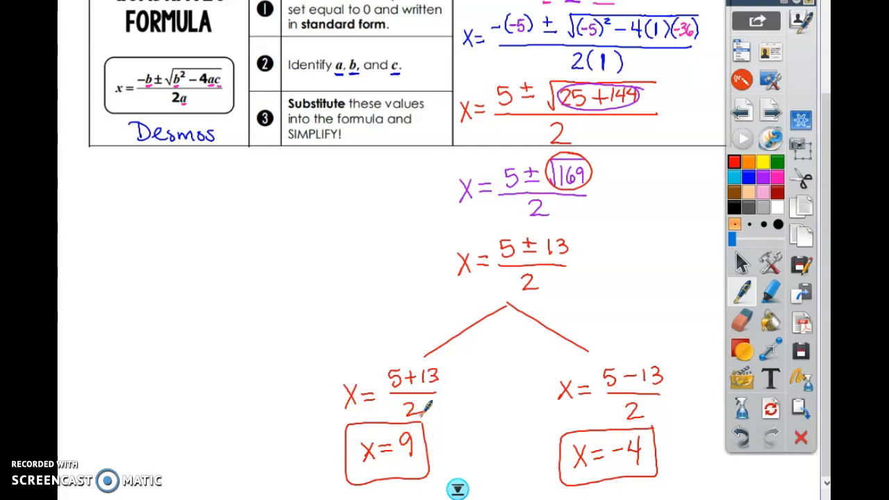
pyautogui.click(742, 264)
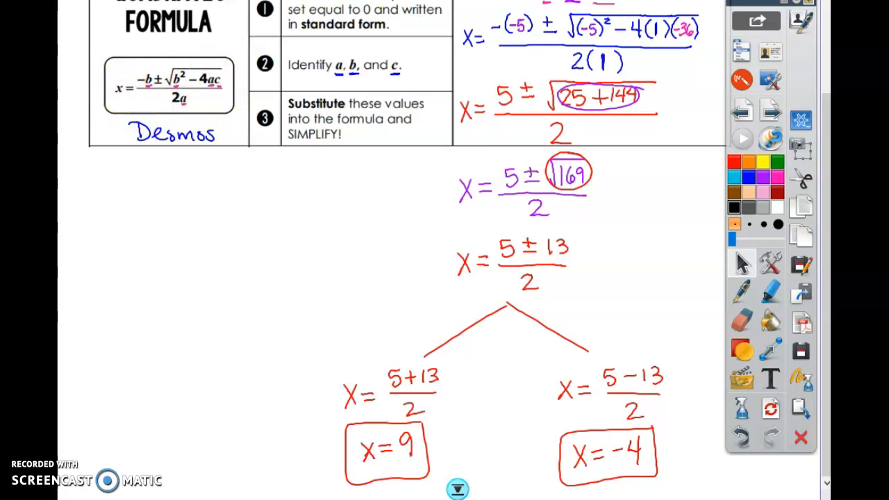
# Switch to Desmos and delete all the expressions from the list.
pyautogui.hotkey('alt', 'Tab')
pyautogui.click(308, 244)
pyautogui.click(309, 179)
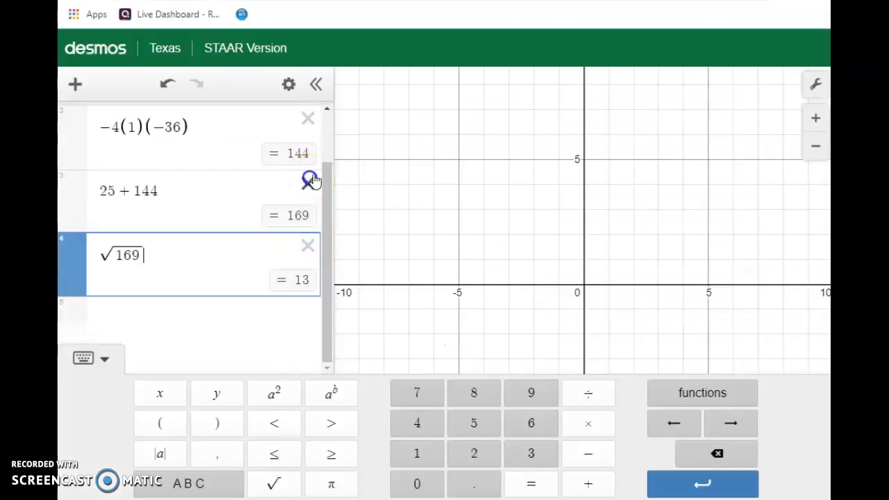
pyautogui.click(307, 245)
pyautogui.click(310, 182)
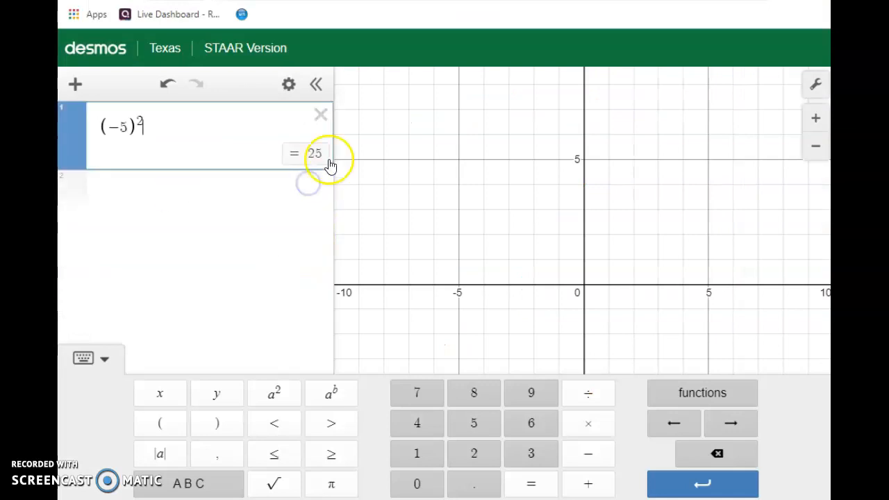
pyautogui.click(320, 115)
# Begin the first expression with −b + followed by an empty square root.
pyautogui.click(110, 125)
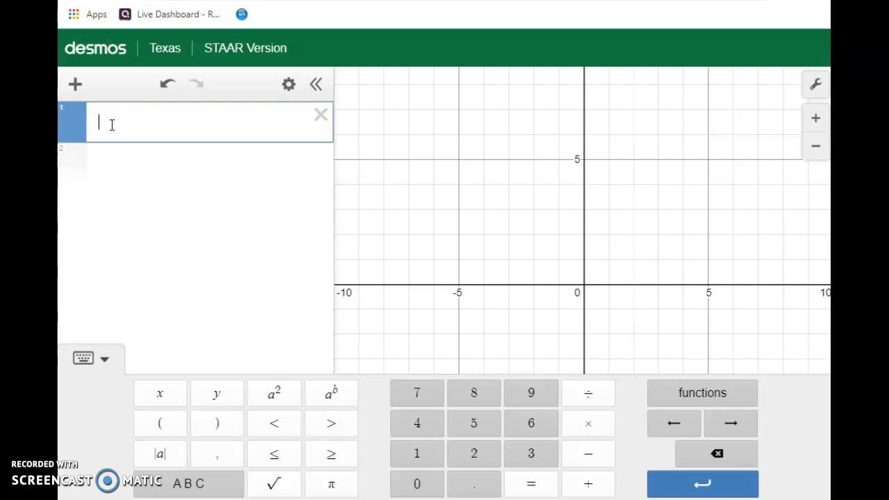
pyautogui.click(590, 454)
pyautogui.click(208, 482)
pyautogui.click(512, 458)
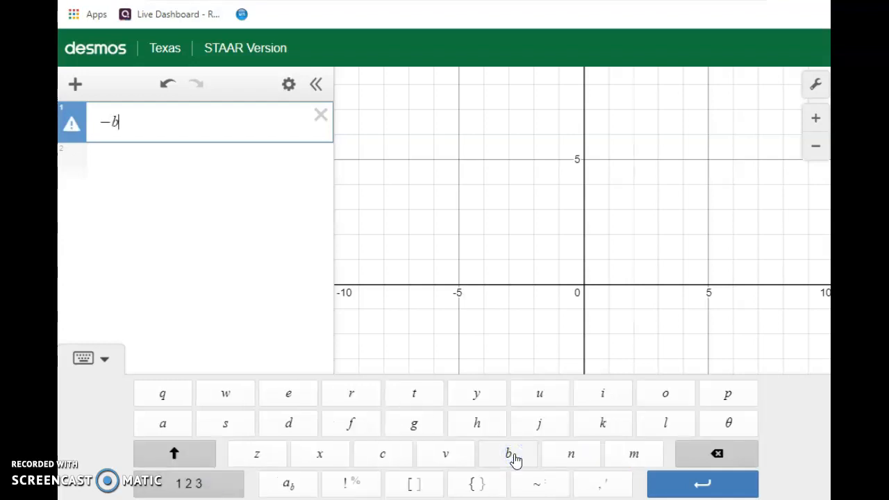
pyautogui.click(231, 489)
pyautogui.click(588, 484)
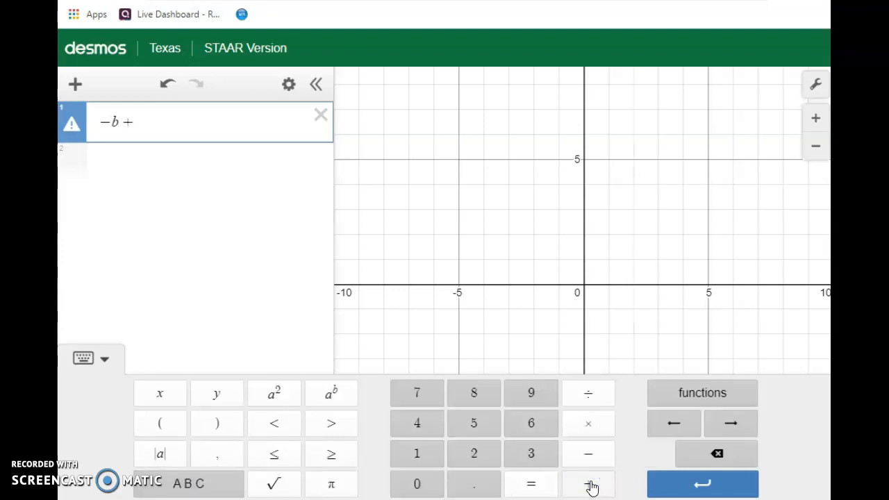
pyautogui.click(274, 485)
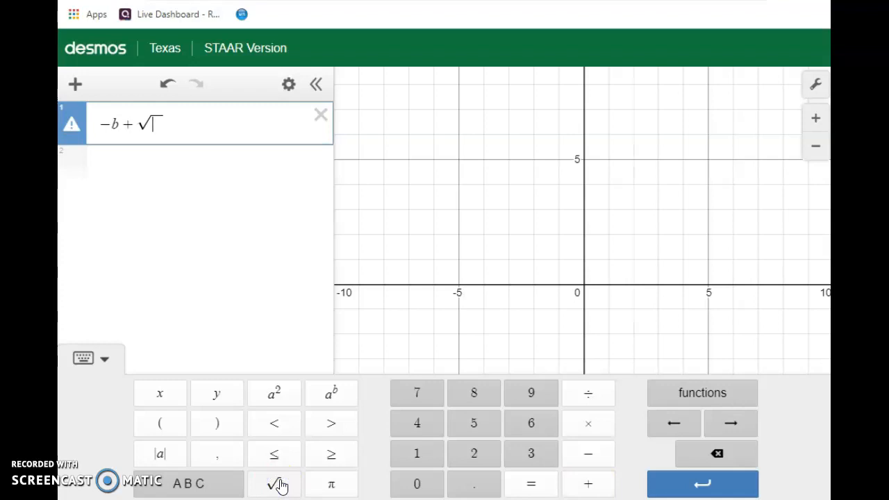
# Fill the square root with the radicand b² − 4ac.
pyautogui.click(219, 487)
pyautogui.click(509, 454)
pyautogui.click(223, 485)
pyautogui.click(281, 396)
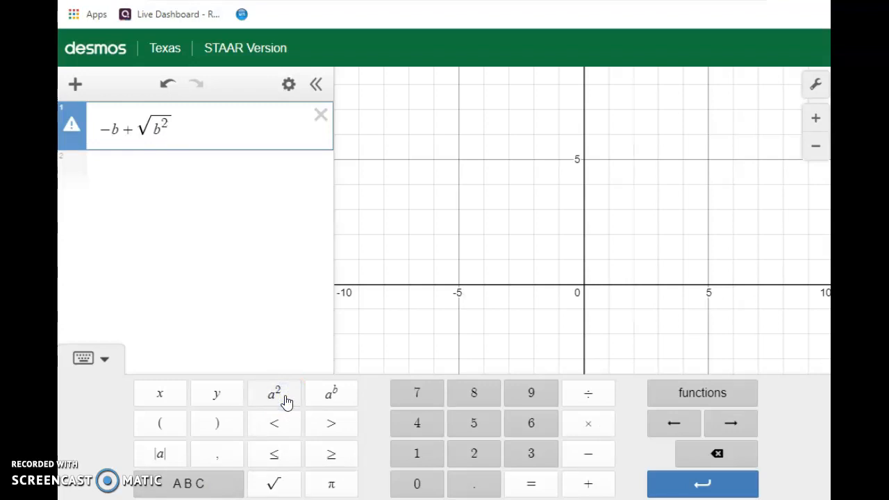
pyautogui.click(589, 454)
pyautogui.click(420, 423)
pyautogui.click(218, 486)
pyautogui.click(163, 424)
pyautogui.click(388, 456)
pyautogui.click(231, 484)
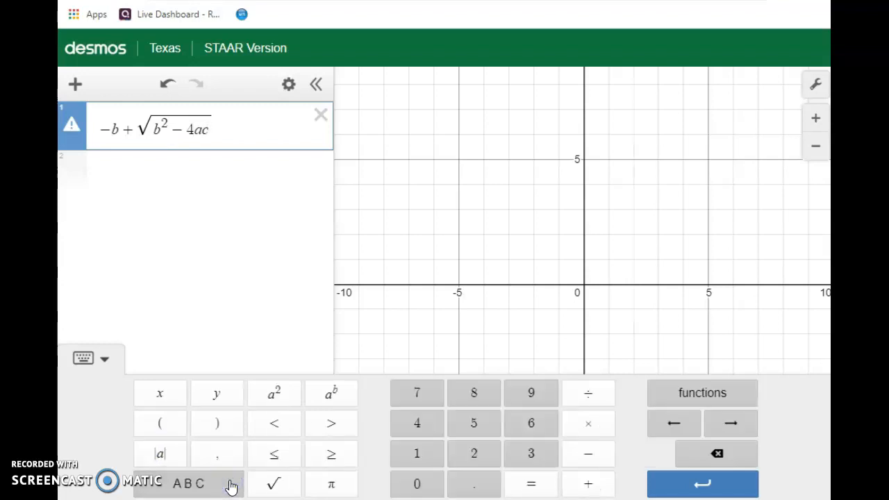
# Turn the whole expression −b + √(b² − 4ac) into a numerator over the denominator 2a.
pyautogui.moveTo(211, 130); pyautogui.dragTo(104, 130)
pyautogui.click(587, 395)
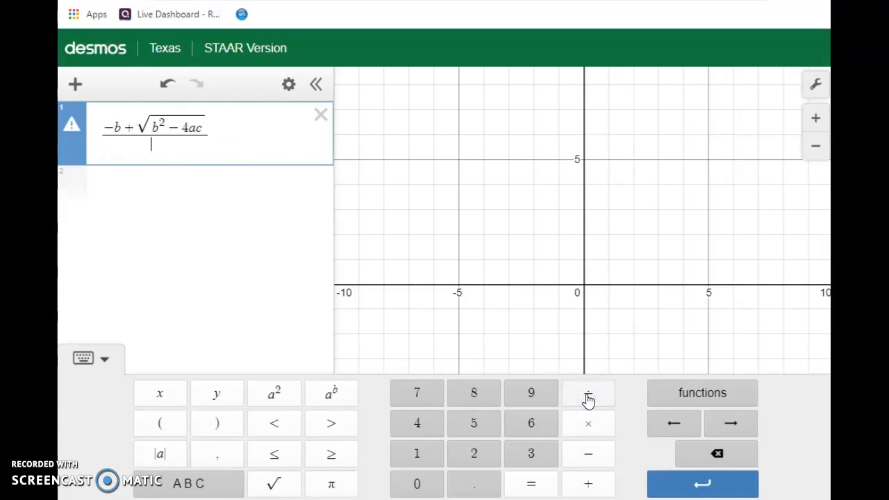
pyautogui.click(473, 456)
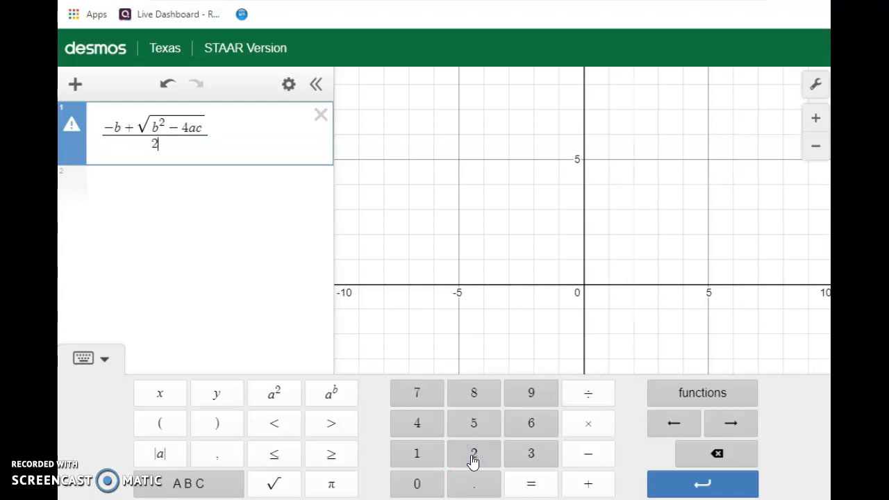
pyautogui.click(186, 483)
pyautogui.click(163, 424)
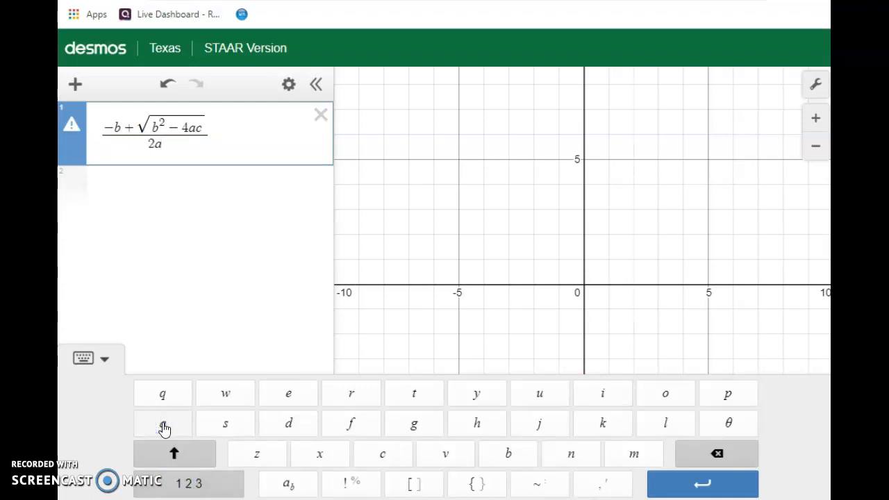
# Add an empty second expression and insert x = in front of the quadratic formula fraction.
pyautogui.click(230, 178)
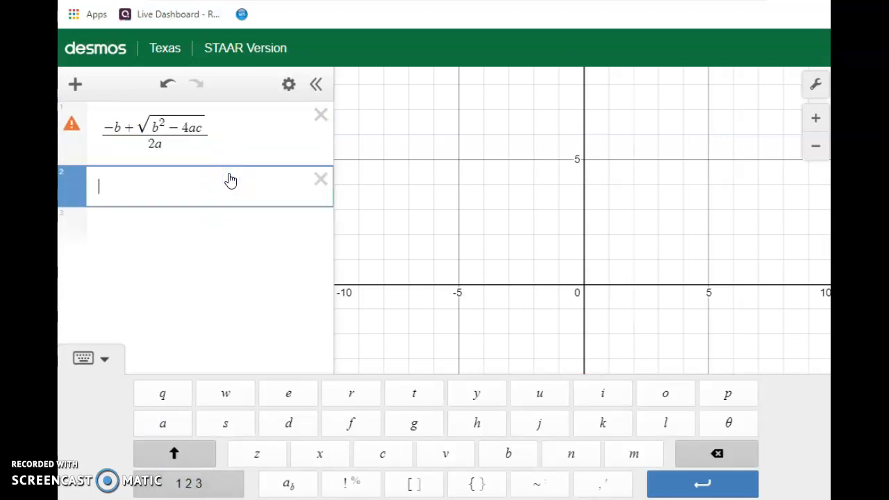
pyautogui.click(98, 134)
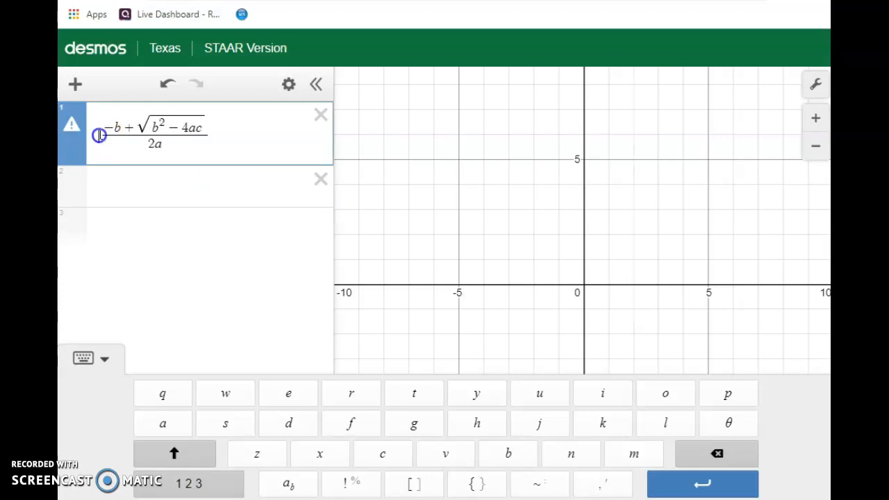
pyautogui.click(221, 483)
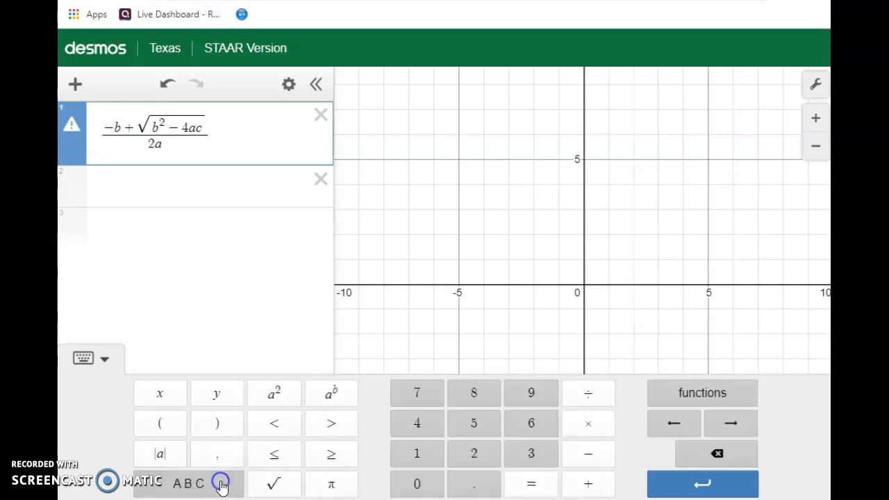
pyautogui.click(174, 402)
pyautogui.click(536, 483)
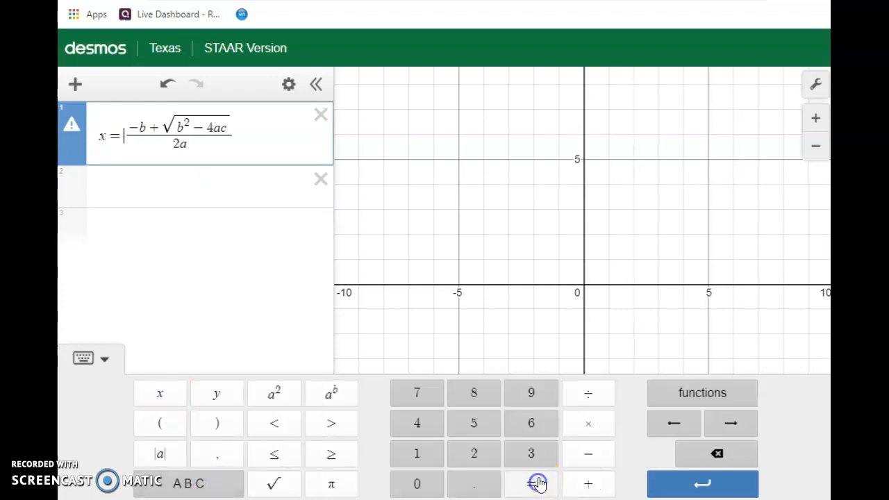
# Start the second expression with a =, leaving its value empty.
pyautogui.click(212, 189)
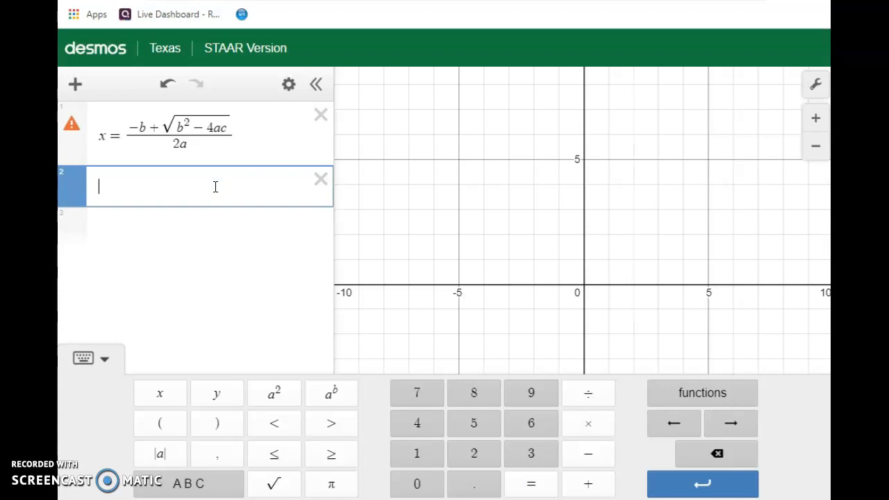
pyautogui.click(182, 486)
pyautogui.click(205, 484)
pyautogui.click(171, 424)
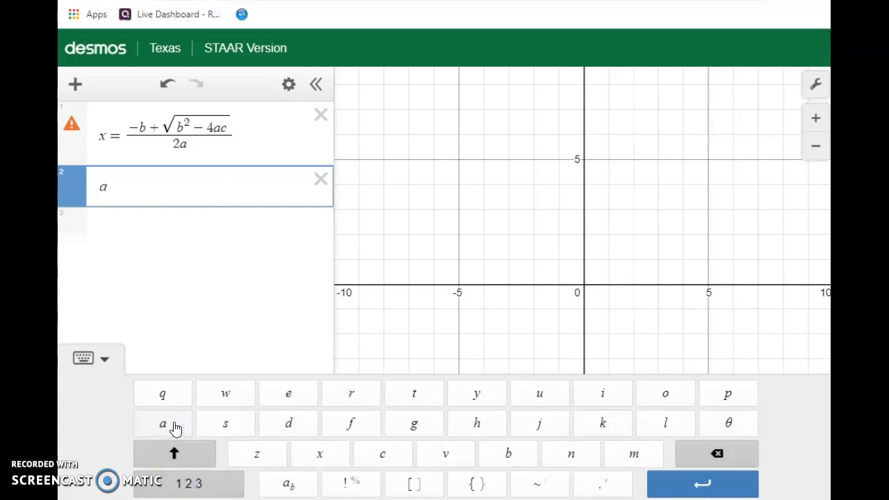
pyautogui.click(218, 488)
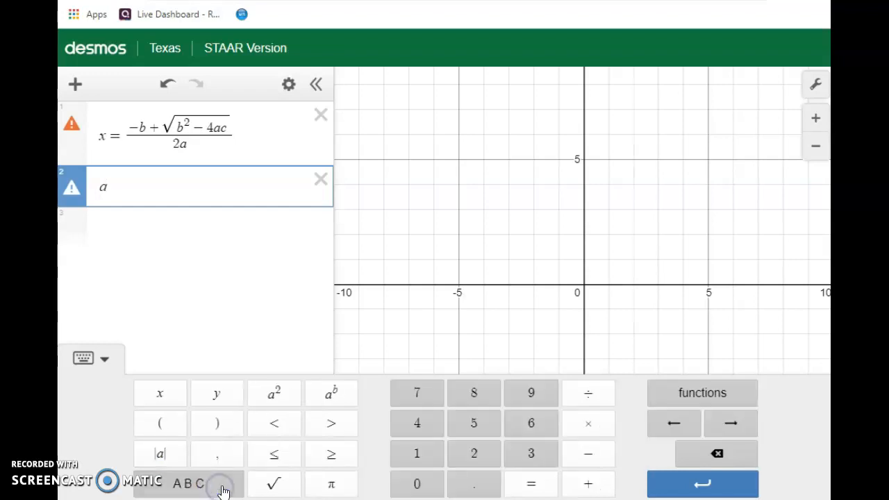
pyautogui.click(532, 485)
# Start the third expression with b =, leaving its value empty.
pyautogui.click(185, 222)
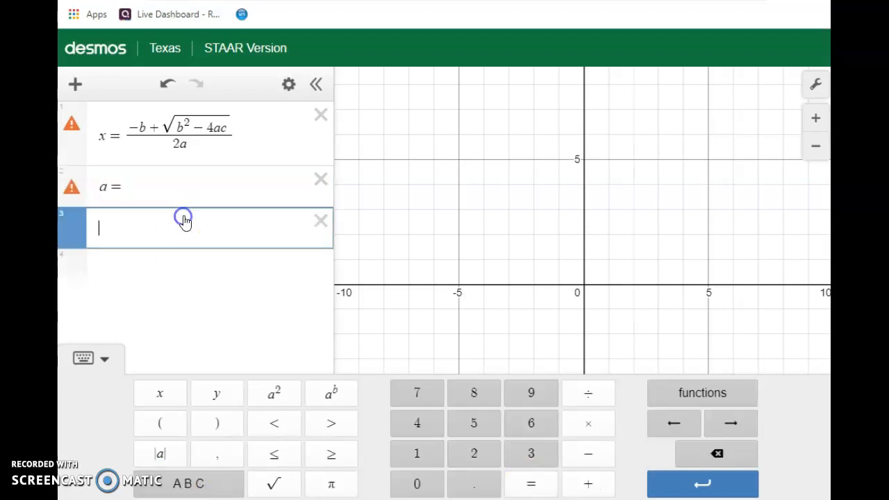
pyautogui.click(218, 488)
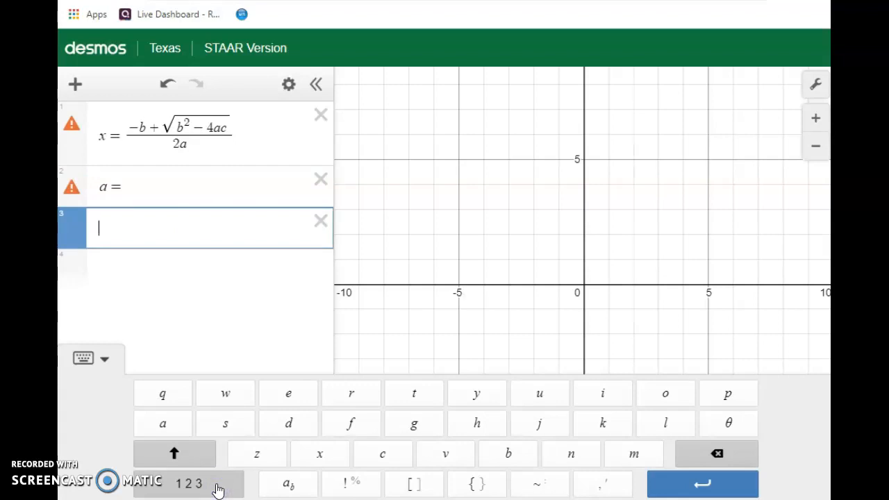
pyautogui.click(514, 457)
pyautogui.click(234, 484)
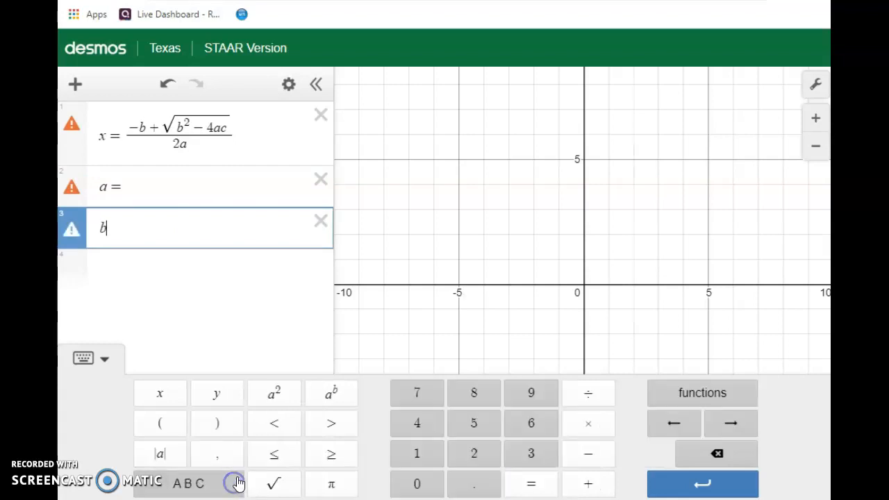
pyautogui.click(531, 483)
# Start the fourth expression with c =, leaving its value empty.
pyautogui.click(182, 260)
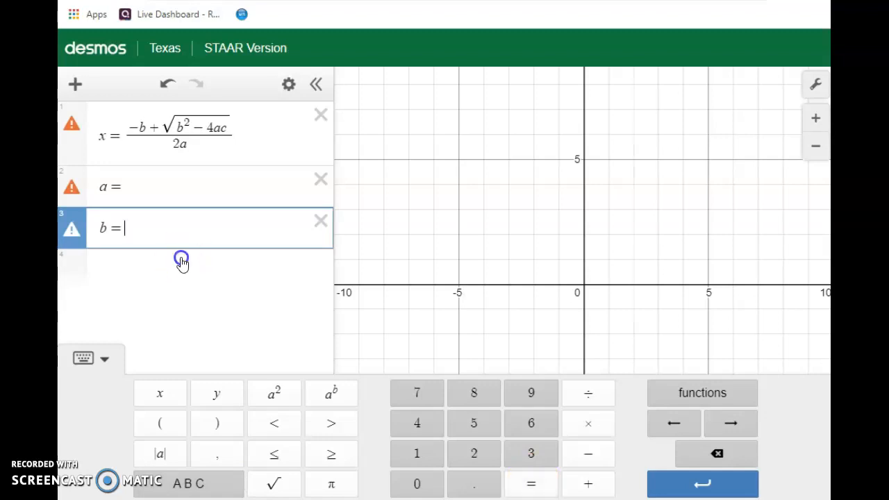
pyautogui.click(228, 485)
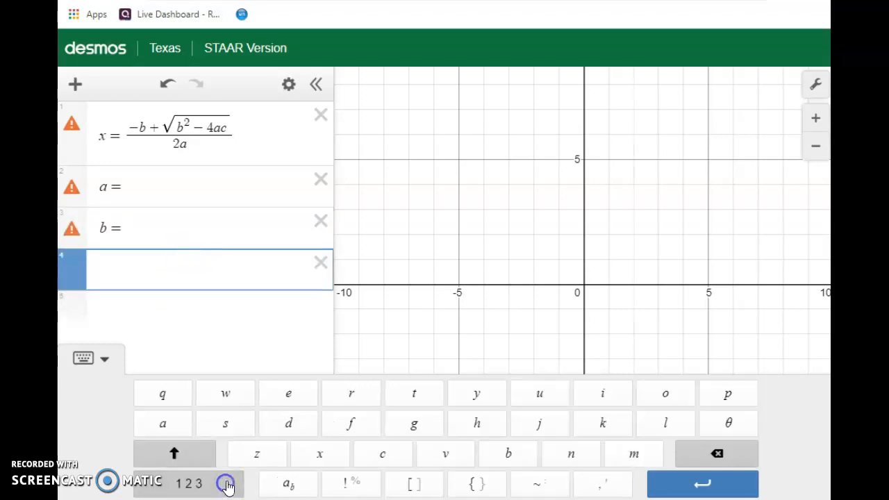
pyautogui.click(383, 453)
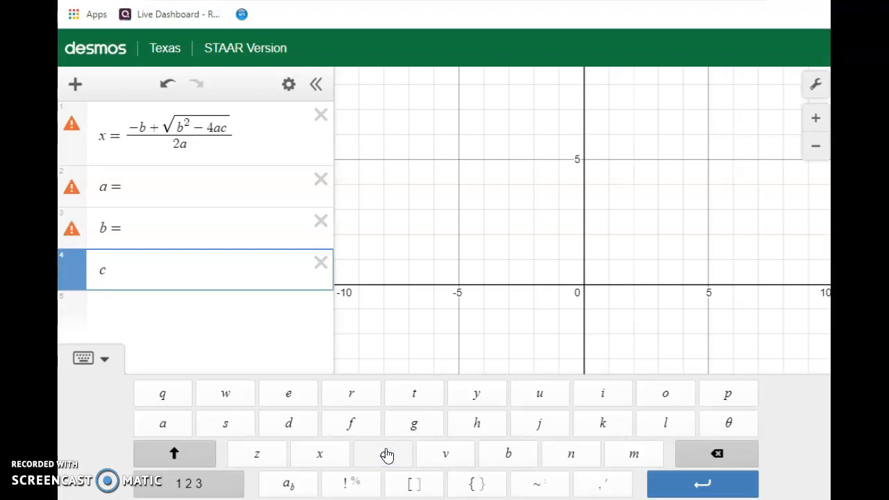
pyautogui.click(229, 484)
pyautogui.click(533, 484)
# Check the coefficients in the whiteboard example and set a to 1 in the Desmos second expression.
pyautogui.click(143, 184)
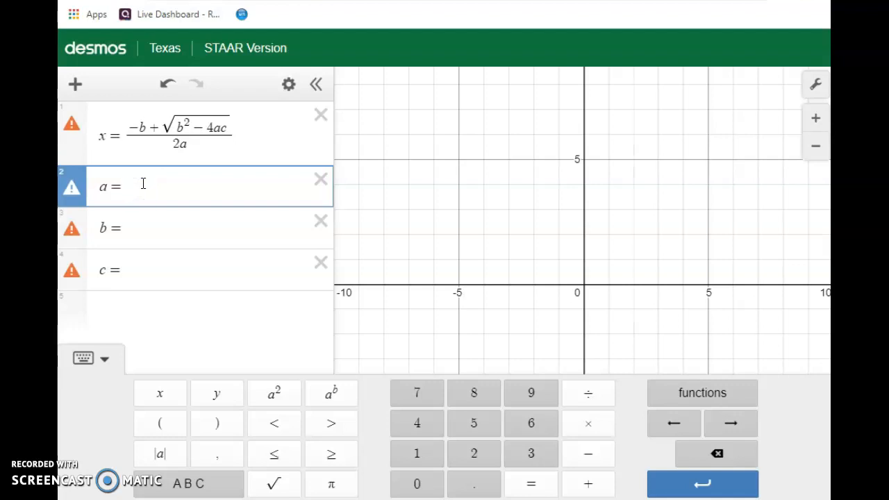
pyautogui.click(215, 483)
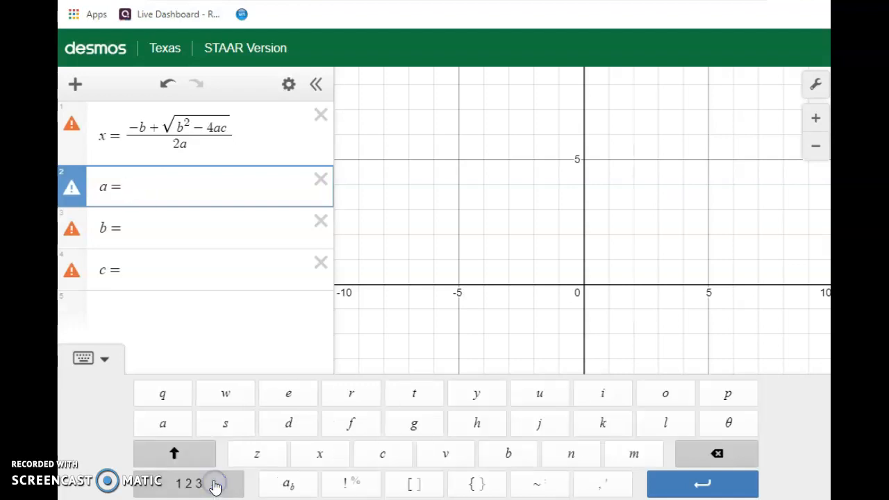
pyautogui.click(215, 486)
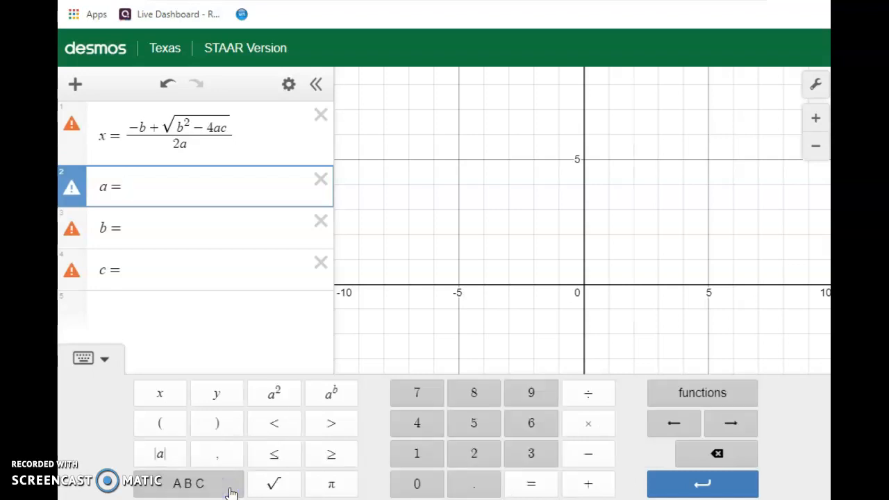
pyautogui.click(477, 424)
pyautogui.click(132, 229)
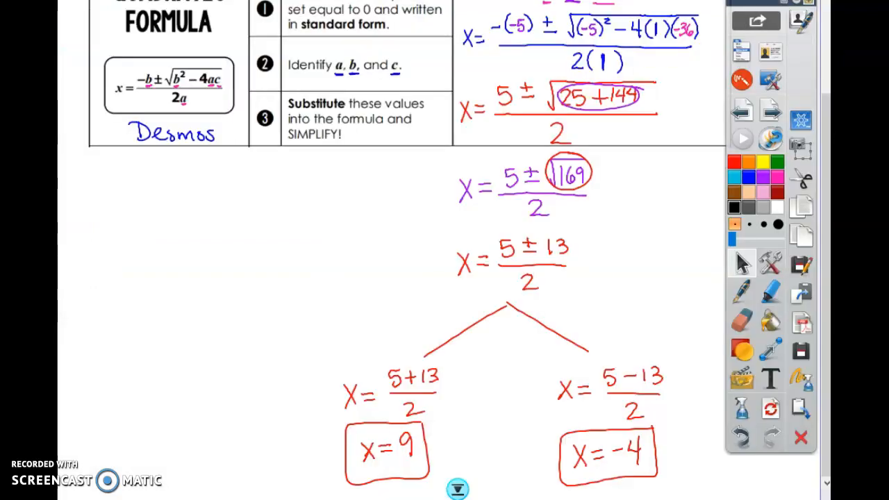
pyautogui.scroll(3, 823, 87)
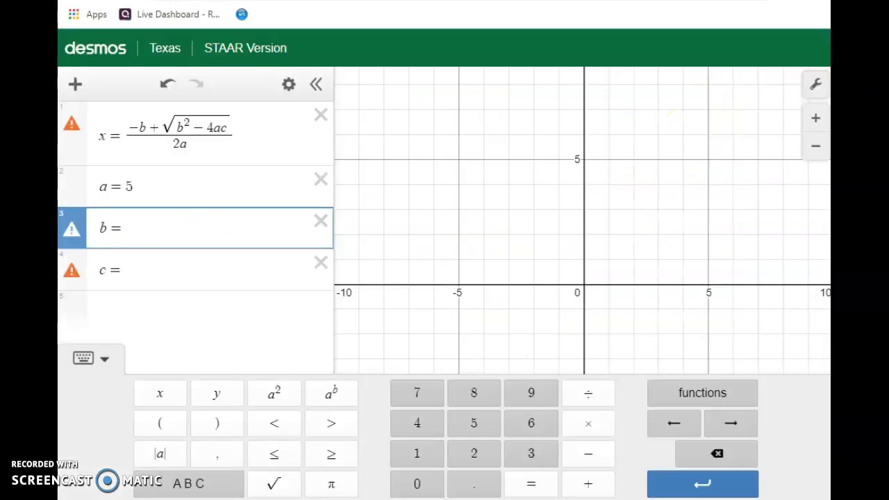
pyautogui.moveTo(137, 186); pyautogui.dragTo(127, 187)
pyautogui.click(416, 453)
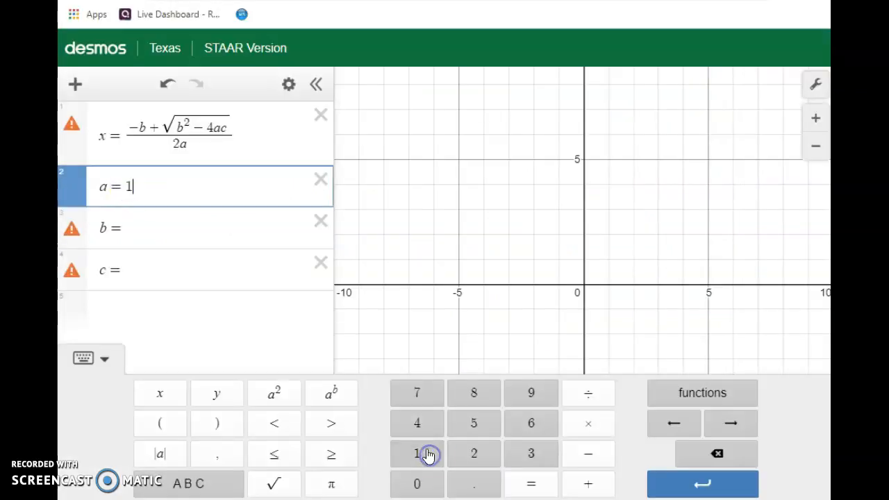
# Set b to −5 in the third expression and c to −36 in the fourth.
pyautogui.click(127, 226)
pyautogui.click(585, 453)
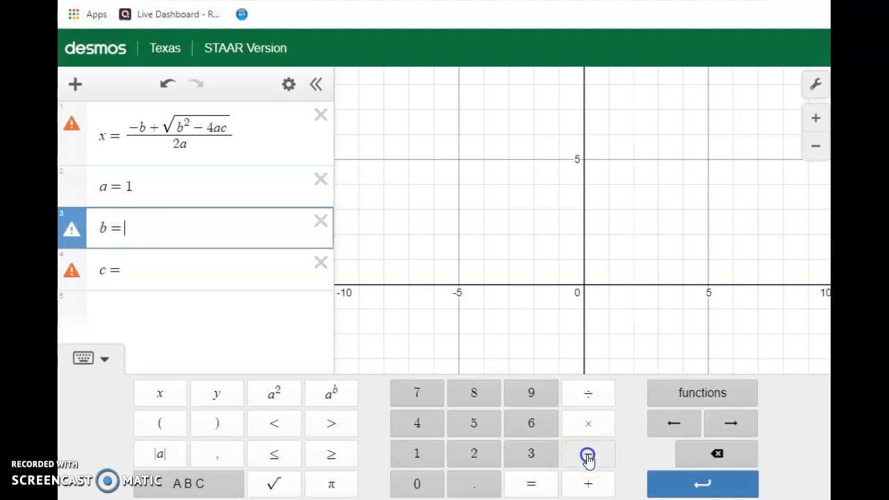
pyautogui.click(480, 423)
pyautogui.click(132, 269)
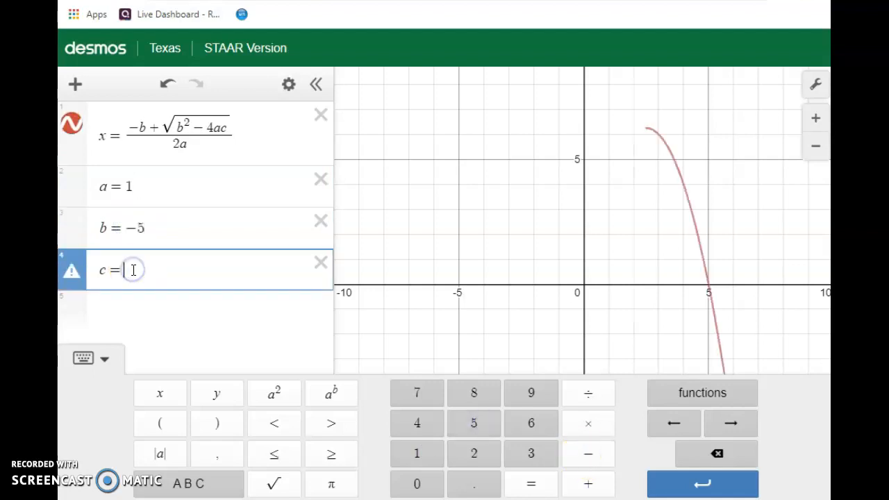
pyautogui.click(588, 455)
pyautogui.click(532, 455)
pyautogui.click(532, 425)
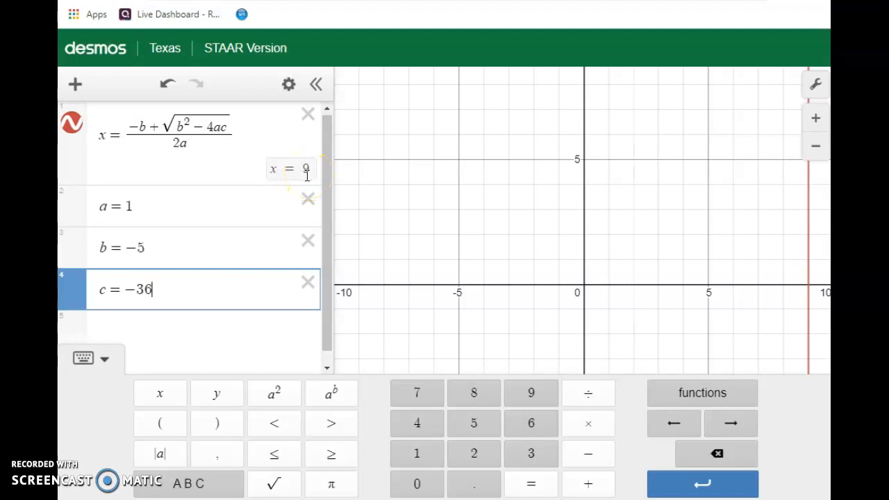
# Replace the plus before the square root with a minus to calculate the other solution.
pyautogui.moveTo(160, 127); pyautogui.dragTo(151, 128)
pyautogui.click(589, 455)
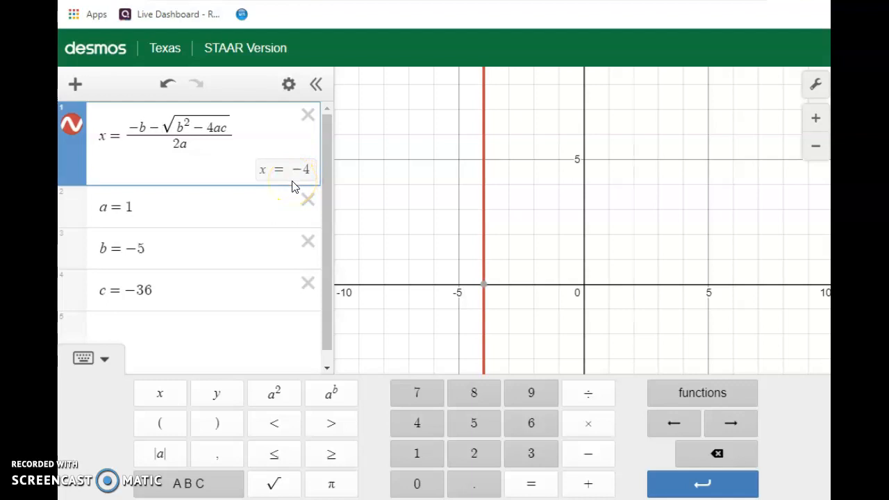
# Switch to the whiteboard and mark problem 1 in red: a vertical line through the equals sign, a circle around 20 and an arrow towards −8x.
pyautogui.click(740, 294)
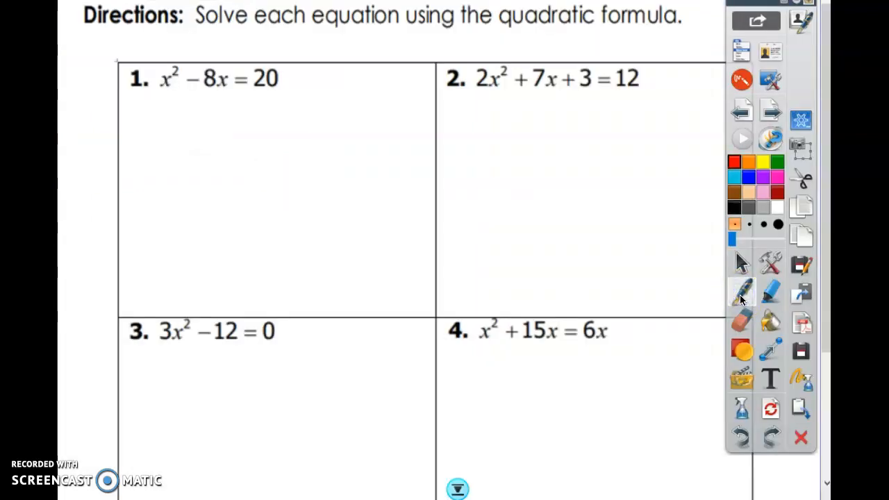
pyautogui.moveTo(240, 64); pyautogui.dragTo(240, 163)
pyautogui.moveTo(275, 64)
pyautogui.mouseDown()
pyautogui.moveTo(264, 90)
pyautogui.moveTo(277, 64)
pyautogui.mouseUp()
pyautogui.moveTo(264, 103)
pyautogui.mouseDown()
pyautogui.moveTo(229, 98)
pyautogui.moveTo(234, 90)
pyautogui.moveTo(239, 101)
pyautogui.mouseUp()
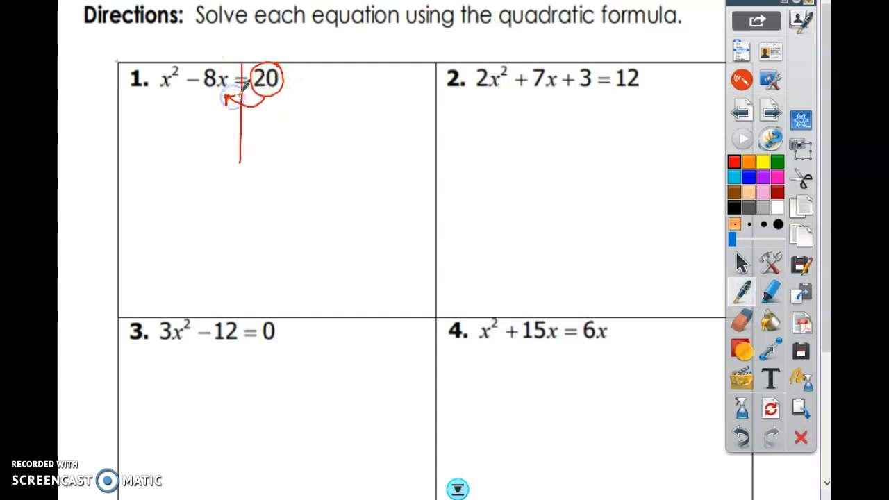
# Write the standard form x² − 8x − 20 = 0 in red below problem 1.
pyautogui.moveTo(124, 137); pyautogui.dragTo(132, 148)
pyautogui.moveTo(133, 137)
pyautogui.mouseDown()
pyautogui.moveTo(123, 149)
pyautogui.moveTo(137, 132)
pyautogui.moveTo(148, 141)
pyautogui.moveTo(161, 131)
pyautogui.moveTo(177, 150)
pyautogui.moveTo(167, 151)
pyautogui.moveTo(194, 139)
pyautogui.moveTo(210, 144)
pyautogui.moveTo(217, 133)
pyautogui.moveTo(247, 137)
pyautogui.mouseUp()
pyautogui.moveTo(237, 143); pyautogui.dragTo(267, 132)
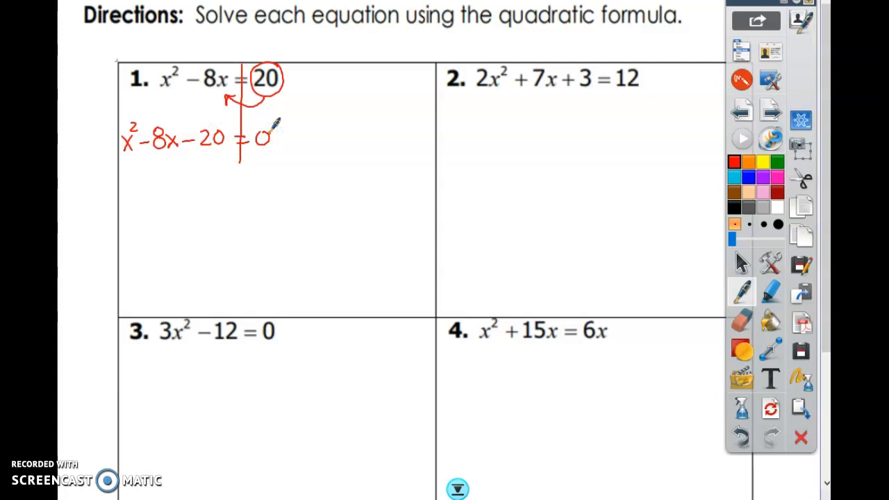
# Write a = 1 in blue beside problem 1 and add the coefficient 1 in front of x² in the rewritten equation.
pyautogui.click(750, 178)
pyautogui.moveTo(346, 81)
pyautogui.mouseDown()
pyautogui.moveTo(348, 99)
pyautogui.moveTo(367, 84)
pyautogui.mouseUp()
pyautogui.moveTo(353, 93); pyautogui.dragTo(377, 97)
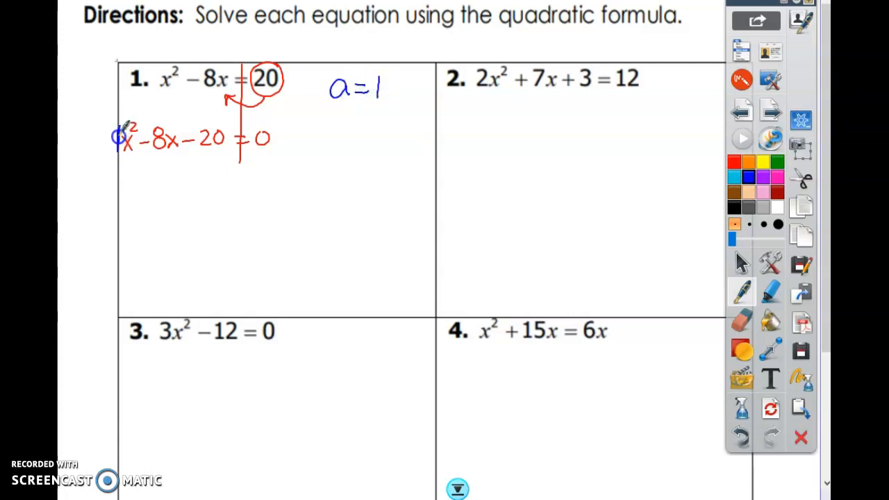
# Underline −8 in the rewritten equation and write b = −8 in blue beneath a = 1.
pyautogui.moveTo(334, 106)
pyautogui.mouseDown()
pyautogui.moveTo(346, 130)
pyautogui.moveTo(367, 121)
pyautogui.mouseUp()
pyautogui.moveTo(356, 129); pyautogui.dragTo(368, 129)
pyautogui.moveTo(142, 155); pyautogui.dragTo(164, 155)
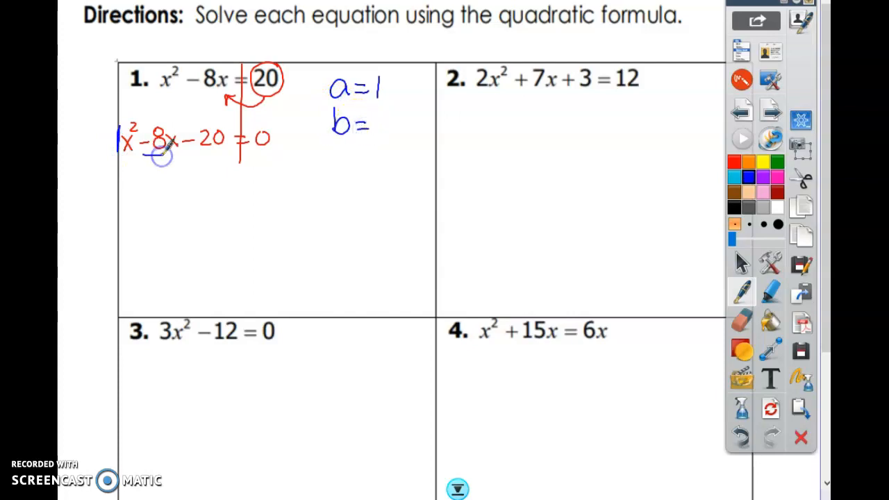
pyautogui.moveTo(376, 124); pyautogui.dragTo(387, 124)
pyautogui.moveTo(401, 110); pyautogui.dragTo(400, 134)
# Underline −20 in the rewritten equation and write c = −20 in blue beneath b = −8.
pyautogui.moveTo(346, 145)
pyautogui.mouseDown()
pyautogui.moveTo(338, 149)
pyautogui.moveTo(368, 150)
pyautogui.mouseUp()
pyautogui.moveTo(356, 159); pyautogui.dragTo(369, 159)
pyautogui.moveTo(185, 154); pyautogui.dragTo(223, 154)
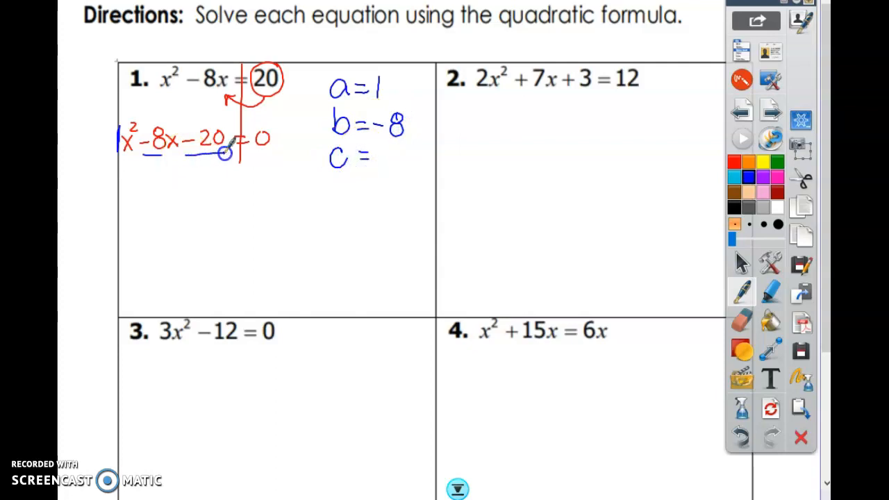
pyautogui.moveTo(378, 156)
pyautogui.mouseDown()
pyautogui.moveTo(410, 164)
pyautogui.moveTo(421, 142)
pyautogui.mouseUp()
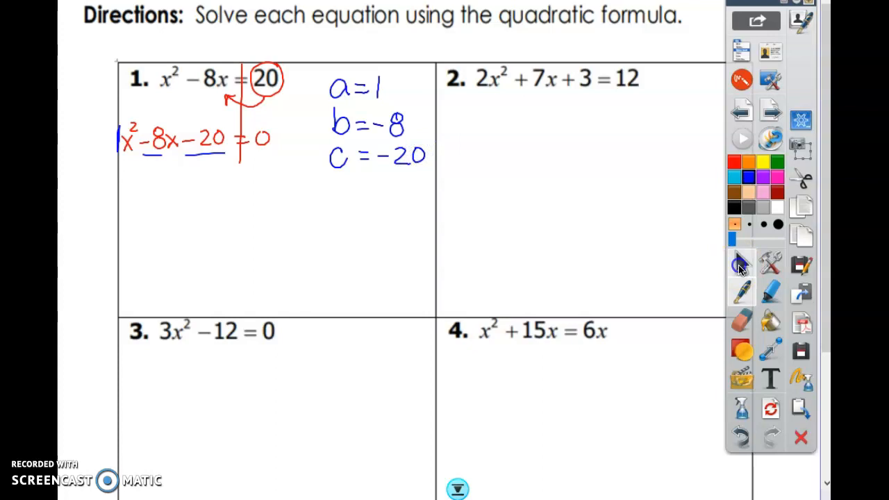
# Switch to Desmos and change the minus before the square root back to a plus.
pyautogui.click(740, 266)
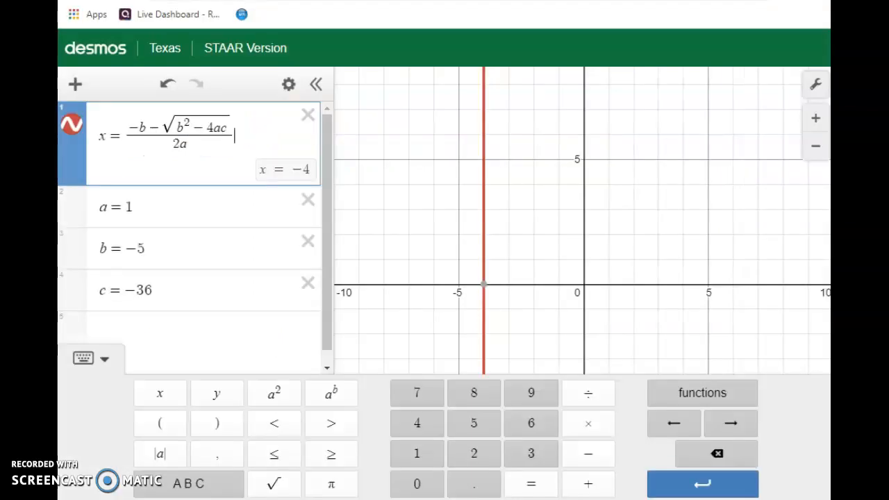
pyautogui.moveTo(159, 128); pyautogui.dragTo(149, 128)
pyautogui.click(588, 486)
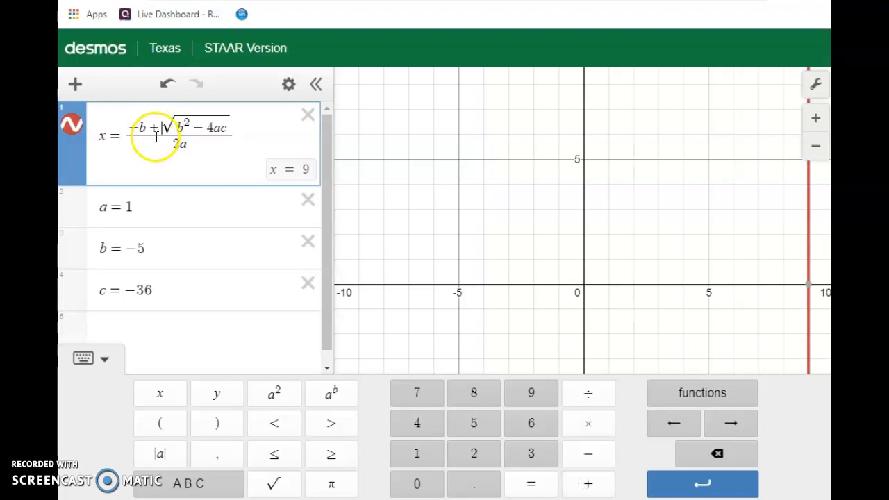
# Update the coefficients for problem 1, keeping a at 1 and setting b to −8 and c to −20.
pyautogui.click(132, 208)
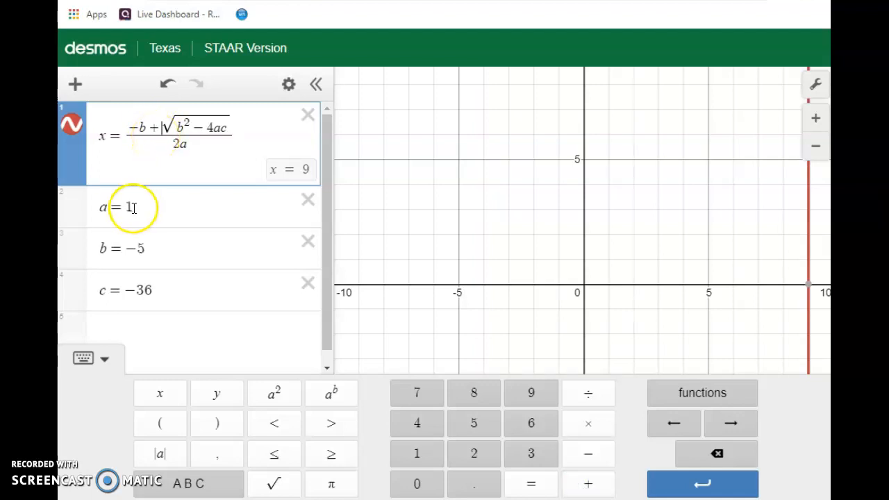
pyautogui.doubleClick(128, 207)
pyautogui.doubleClick(140, 249)
pyautogui.click(474, 393)
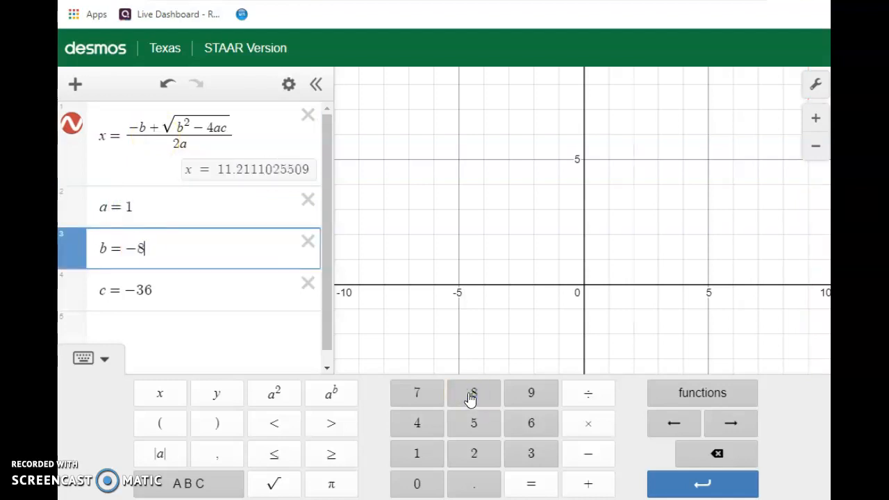
pyautogui.doubleClick(145, 289)
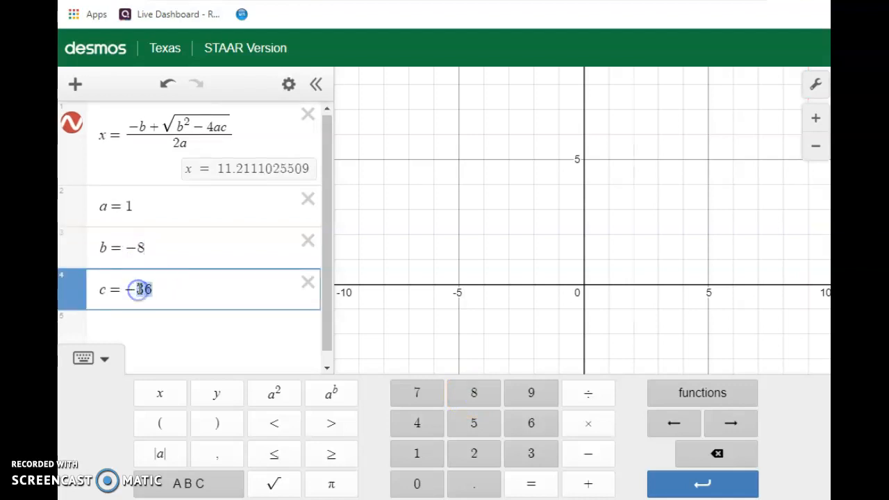
pyautogui.click(474, 453)
pyautogui.click(418, 485)
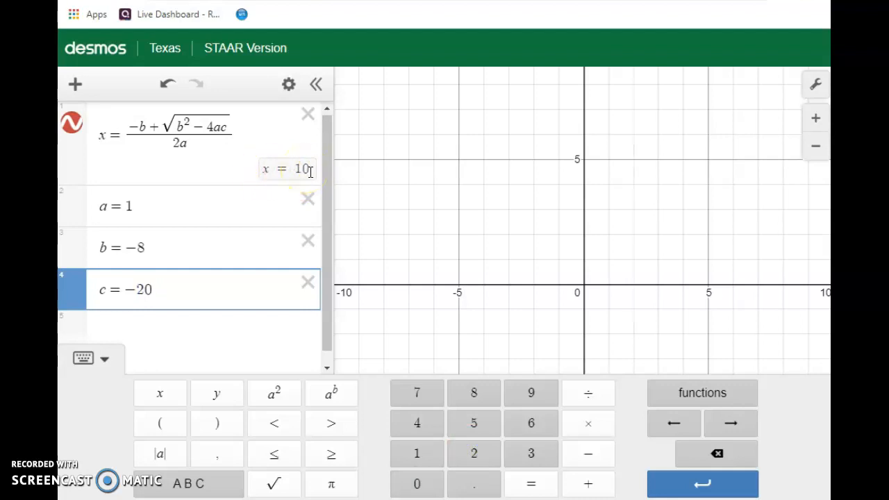
# Change the plus before the square root to a minus for problem 1's second solution, and return to the whiteboard.
pyautogui.click(157, 128)
pyautogui.moveTo(156, 128); pyautogui.dragTo(151, 131)
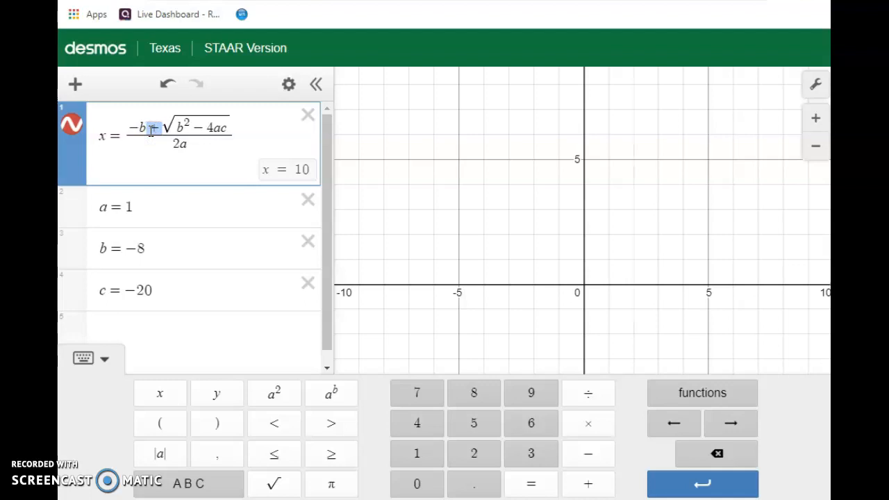
pyautogui.click(584, 456)
pyautogui.click(291, 174)
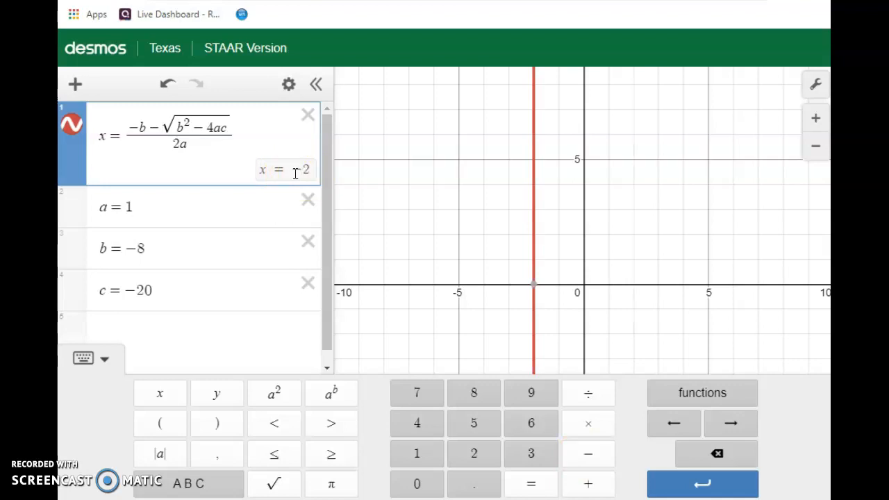
pyautogui.hotkey('alt', 'Tab')
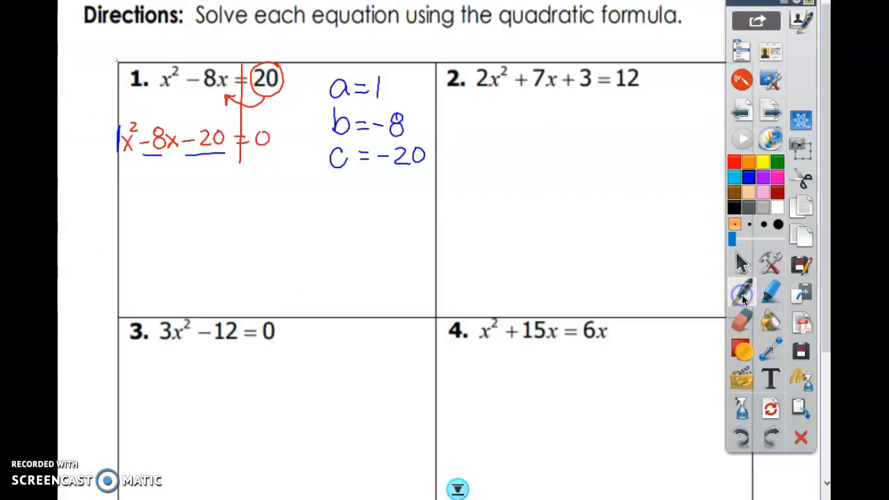